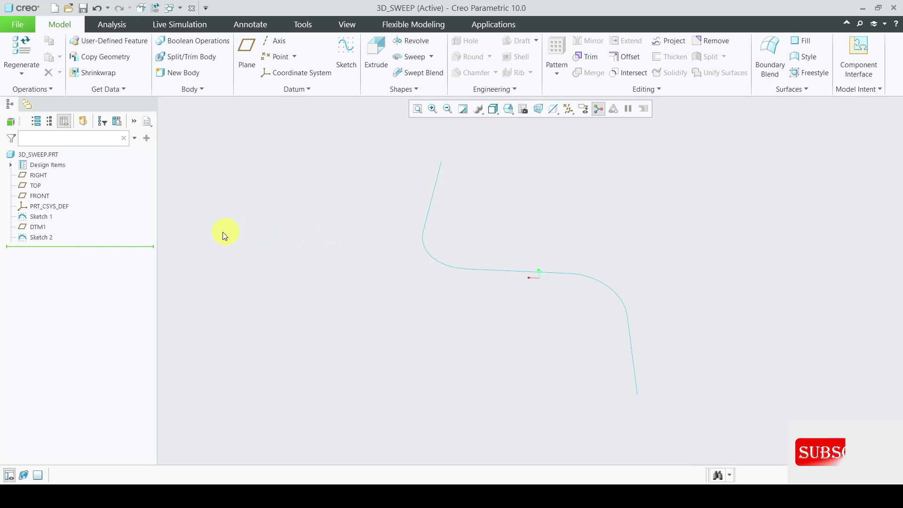
- Highlight Sketch 1 and Sketch 2 and orbit to compare their curves in 3D
click(43, 219)
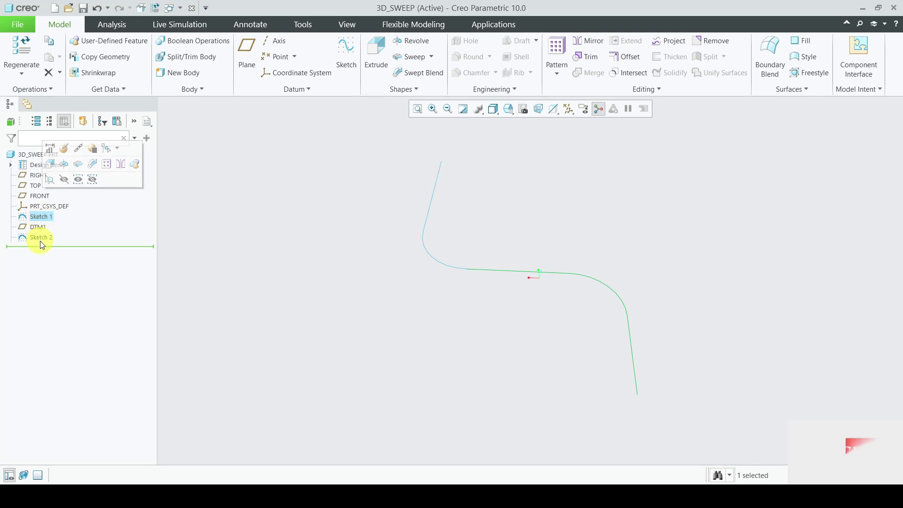
click(43, 239)
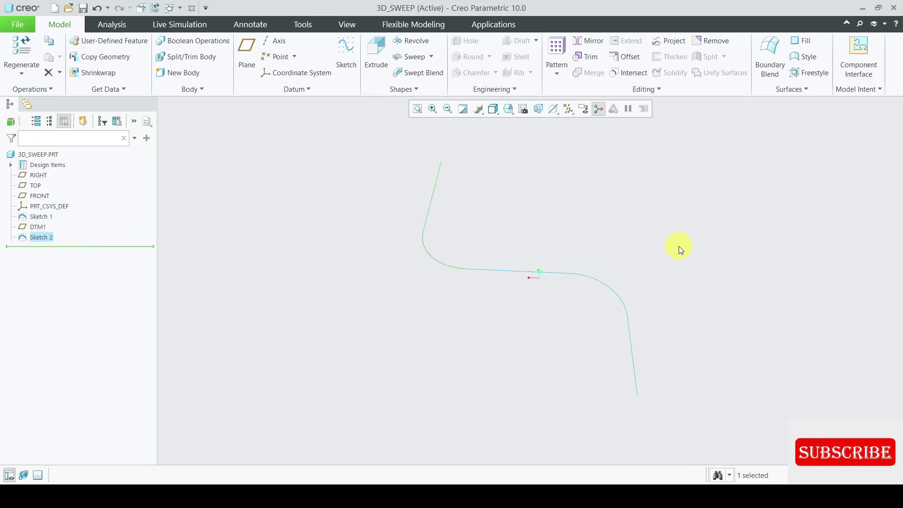
click(39, 218)
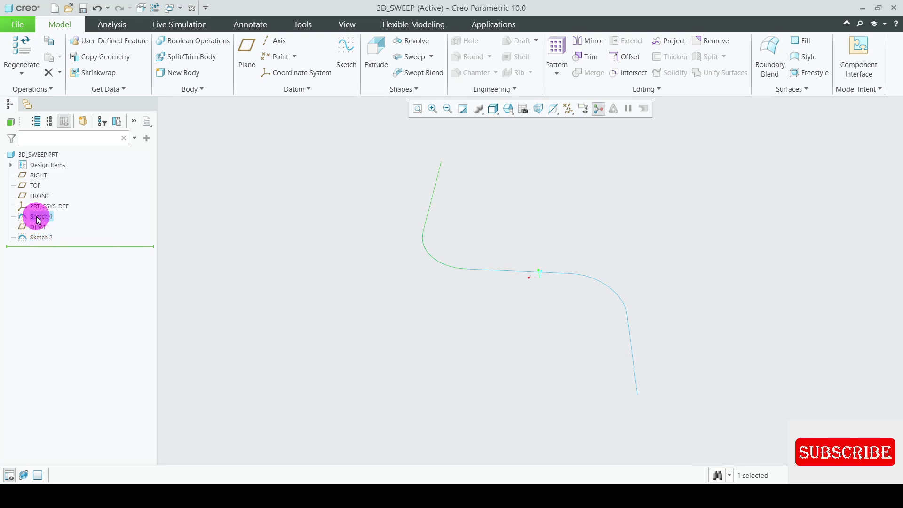
mouse_move(477, 339)
middle_down()
mouse_move(468, 380)
mouse_move(475, 371)
mouse_move(458, 373)
mouse_move(474, 357)
mouse_move(476, 331)
middle_up()
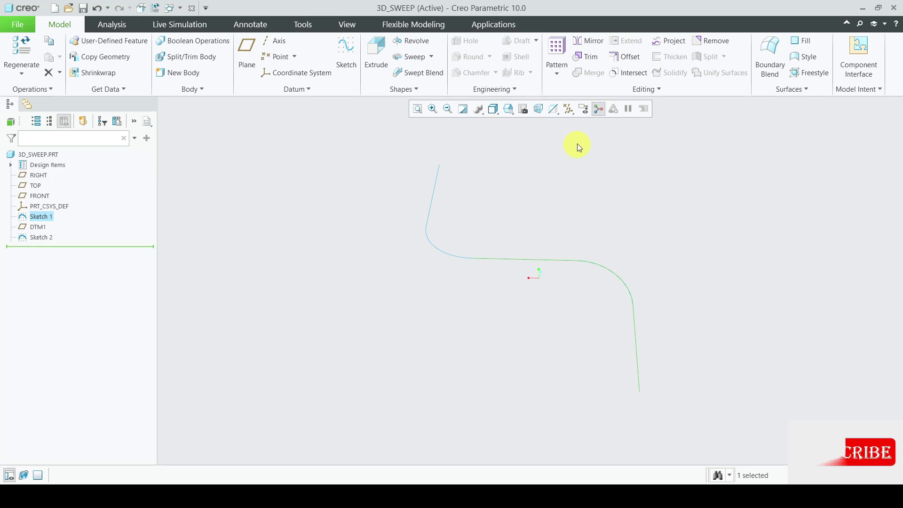
- Turn on datum plane display, then locate the FRONT plane and the Sketch 2 curve
click(572, 109)
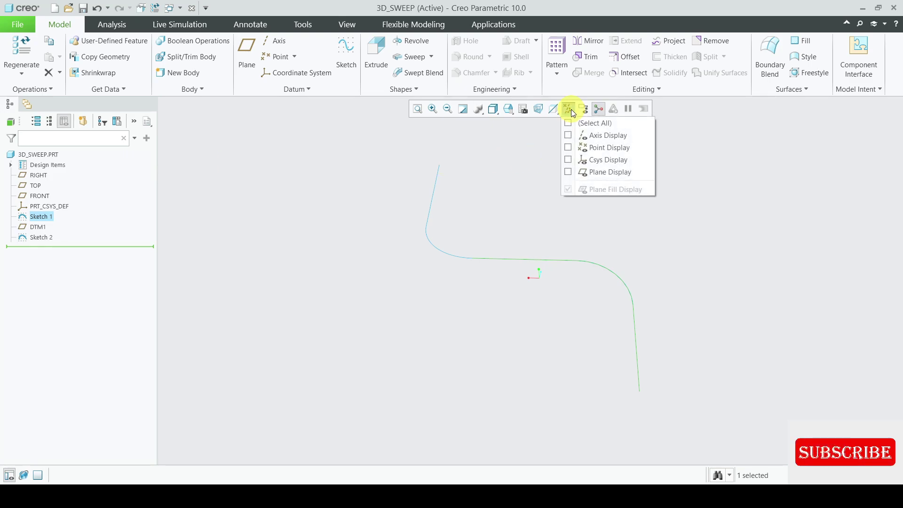
click(568, 173)
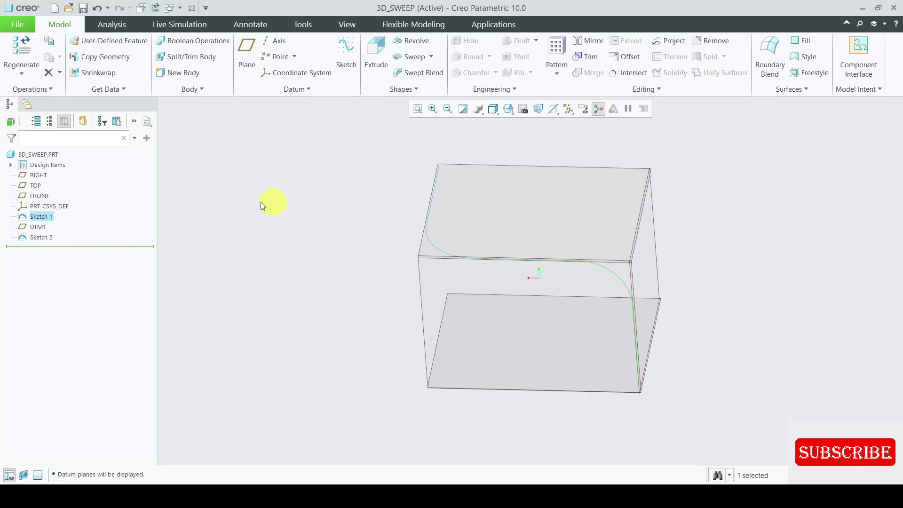
click(40, 196)
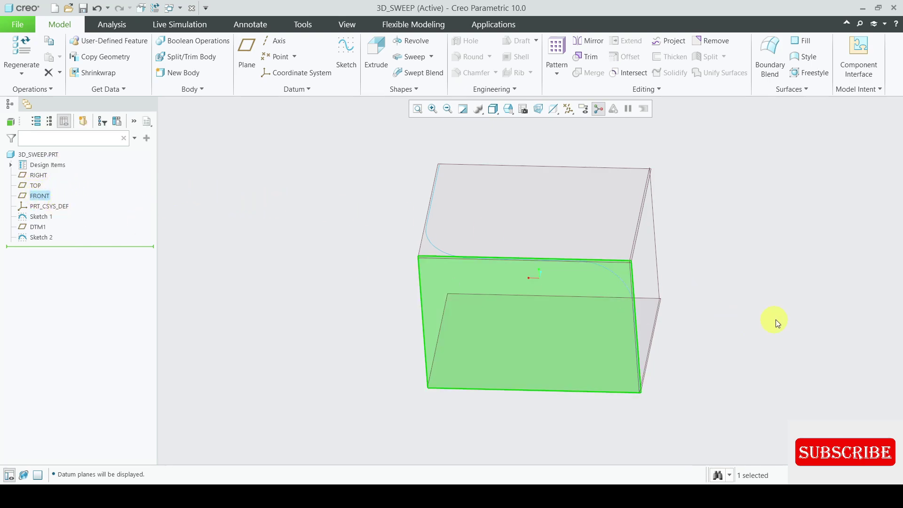
mouse_move(824, 290)
middle_down()
mouse_move(791, 333)
mouse_move(800, 290)
middle_up()
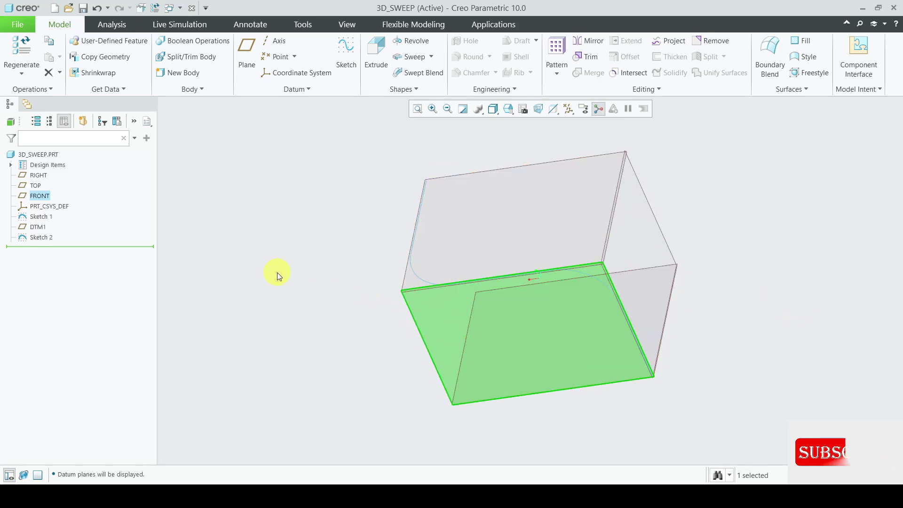
click(34, 239)
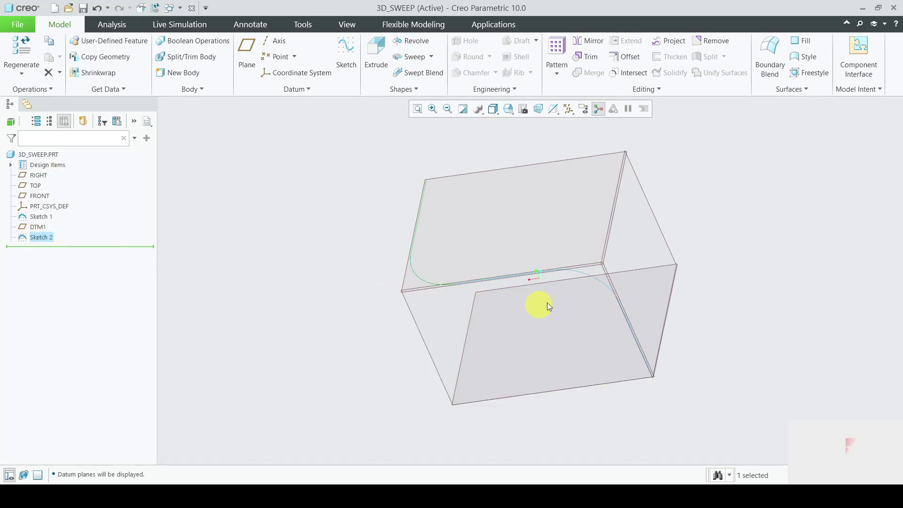
middle_drag(771, 302, 759, 299)
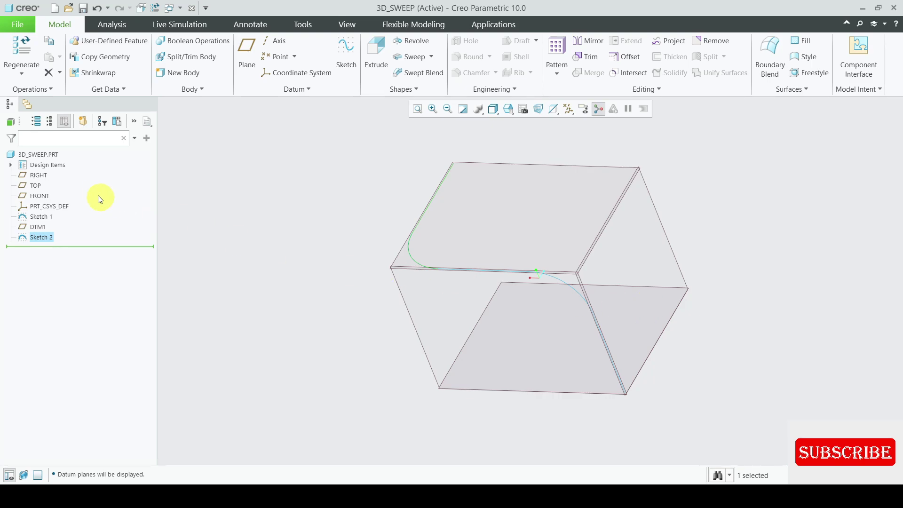
- Locate the TOP and DTM1 planes relative to the curved path
click(37, 186)
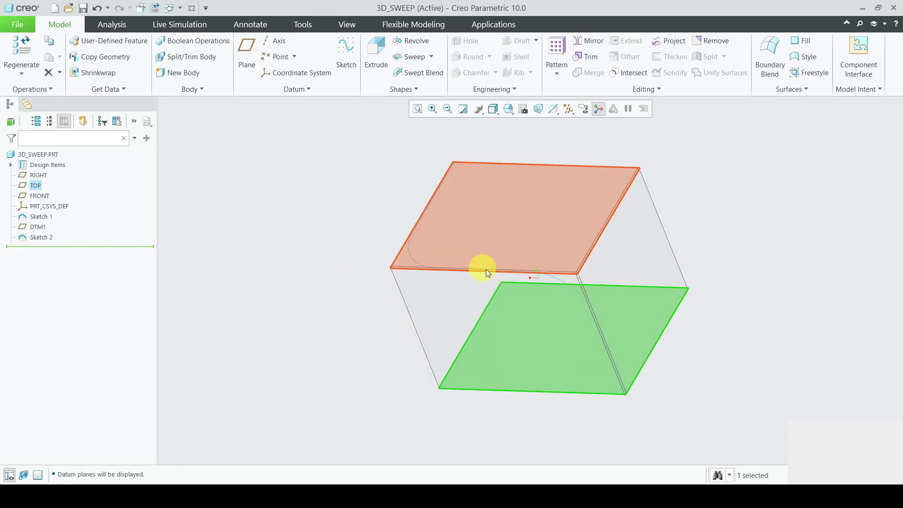
scroll(515, 282, down, 1)
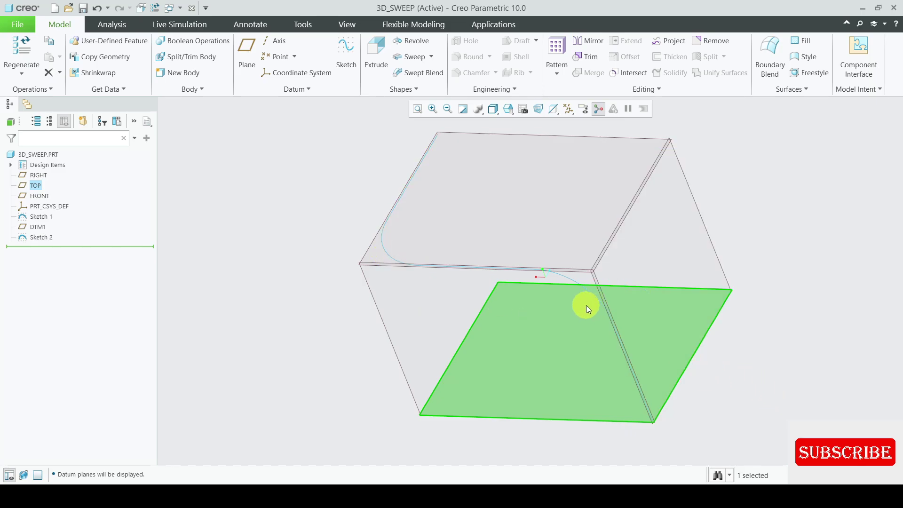
middle_drag(586, 306, 594, 302)
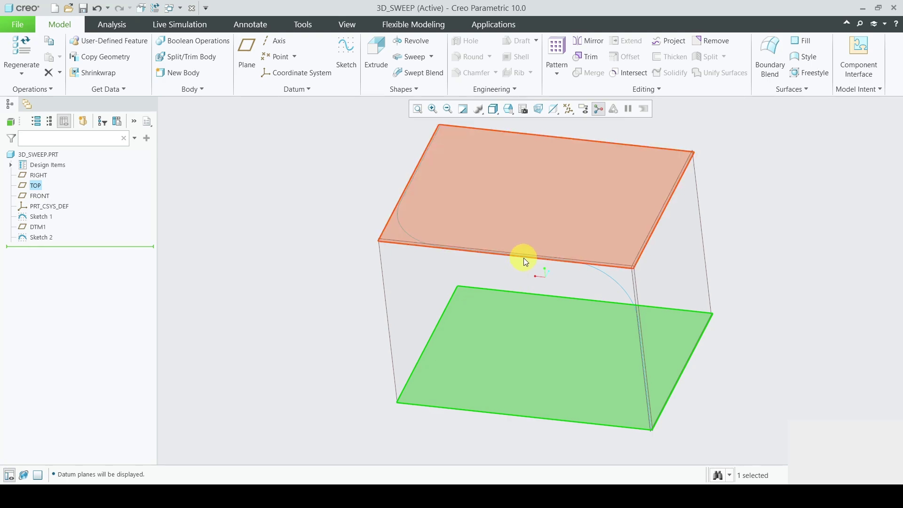
click(548, 217)
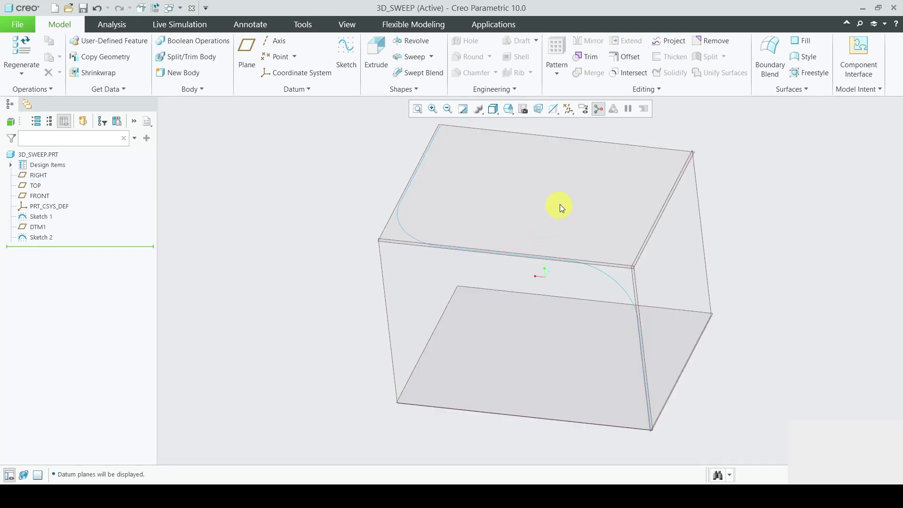
click(38, 228)
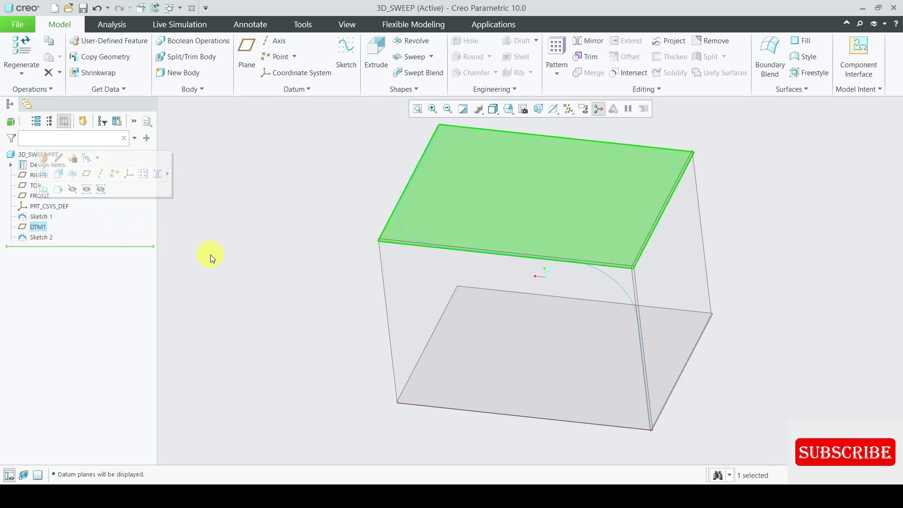
click(226, 255)
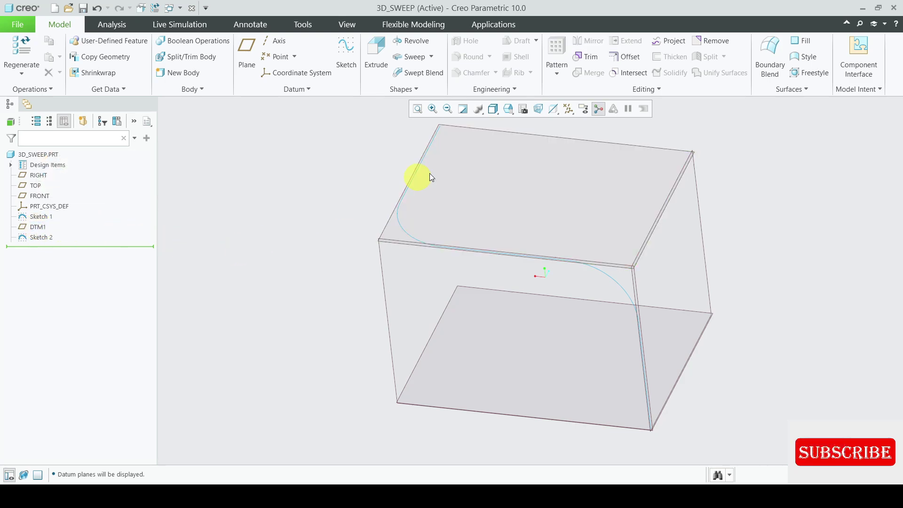
- Turn off Plane Display in the datum display filters
click(573, 109)
click(569, 124)
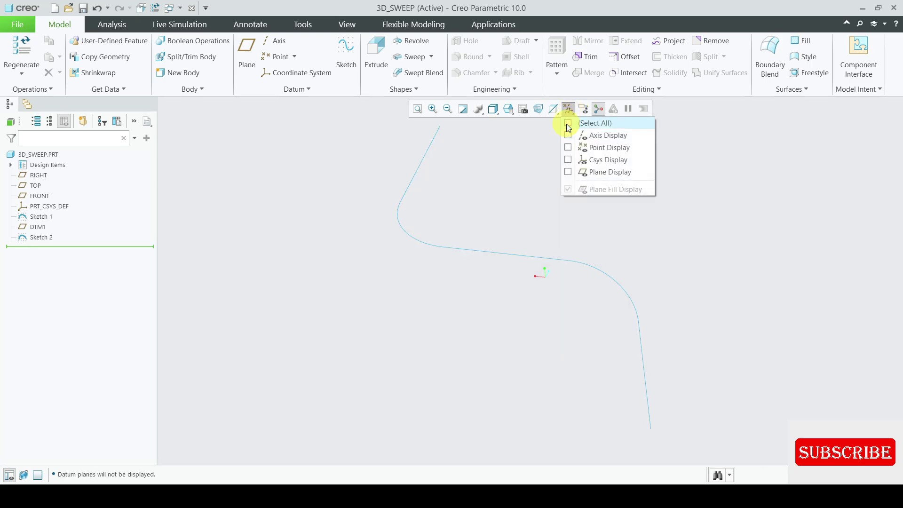
click(695, 232)
middle_drag(661, 237, 656, 226)
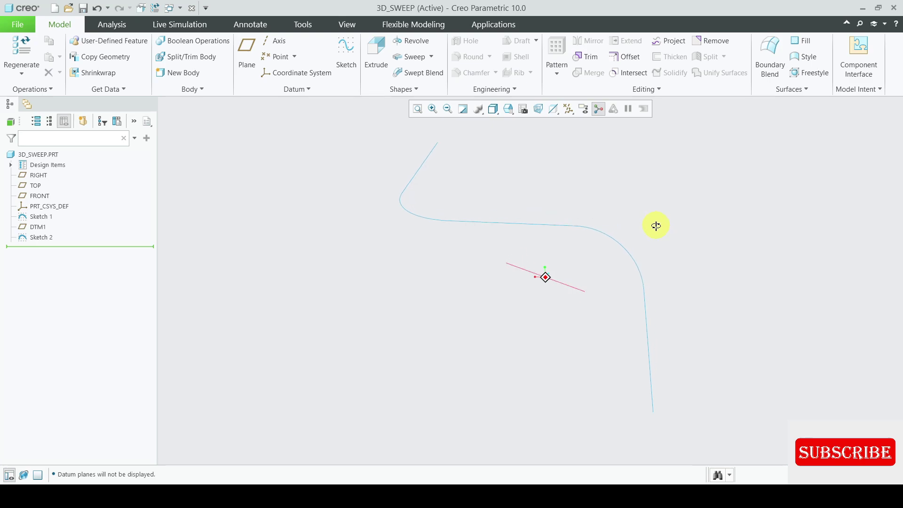
- Highlight the Sketch 1 and Sketch 2 curves and orbit to inspect the path shape
click(587, 228)
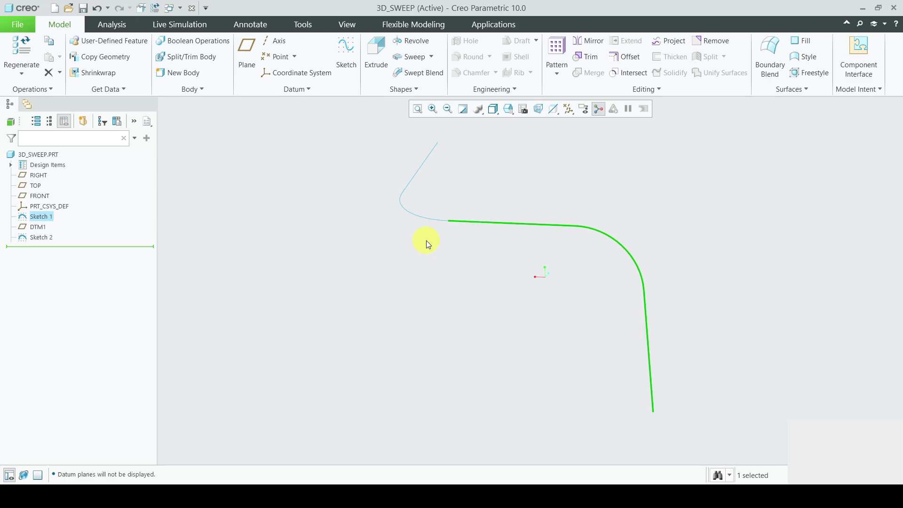
click(420, 216)
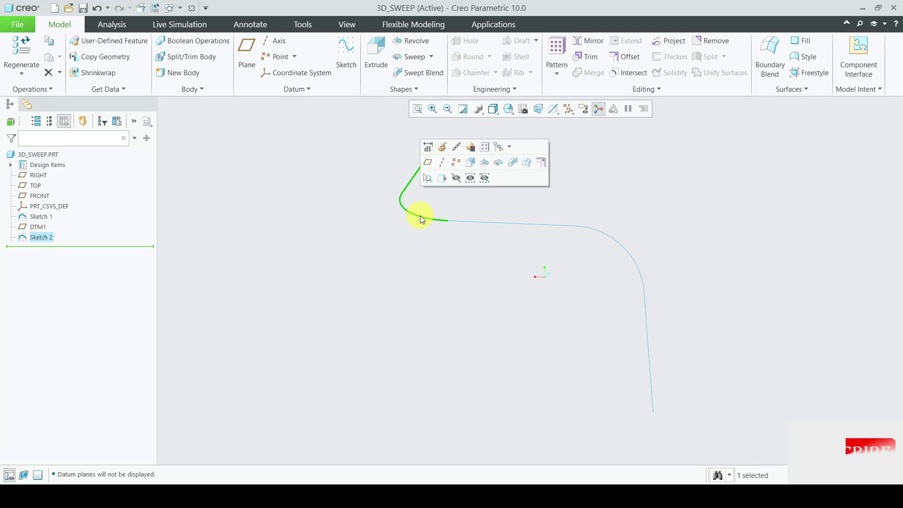
click(673, 222)
mouse_move(679, 224)
middle_down()
mouse_move(693, 212)
mouse_move(653, 267)
middle_up()
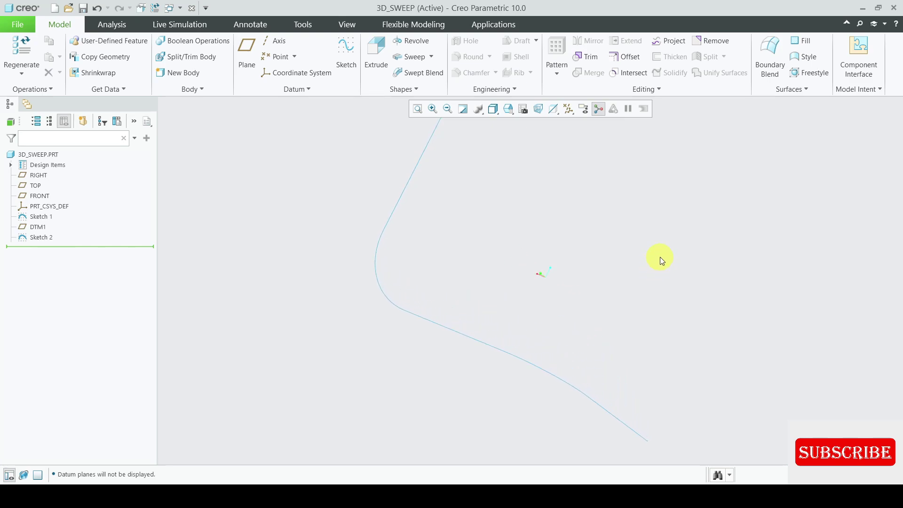
mouse_move(643, 317)
middle_down()
mouse_move(651, 284)
mouse_move(655, 319)
mouse_move(677, 313)
mouse_move(651, 270)
mouse_move(656, 258)
mouse_move(673, 256)
mouse_move(649, 251)
middle_up()
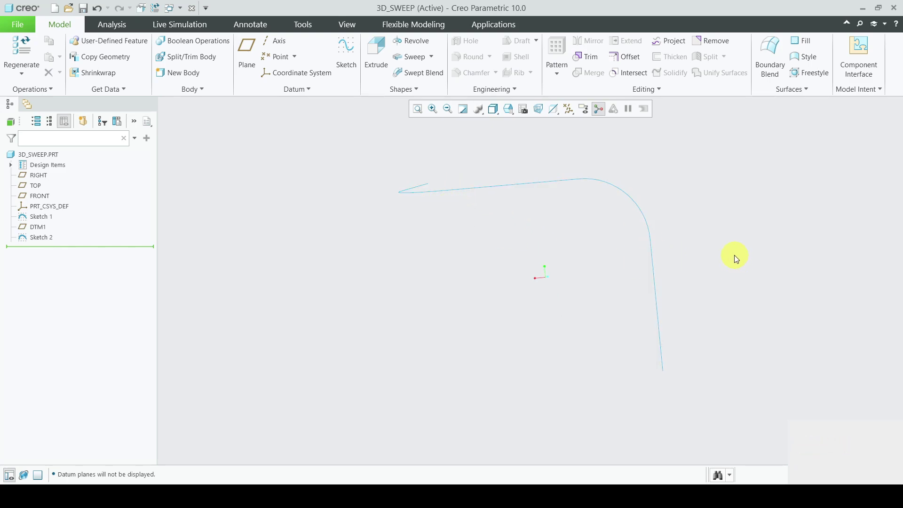
mouse_move(733, 253)
middle_down()
mouse_move(714, 280)
mouse_move(719, 272)
middle_up()
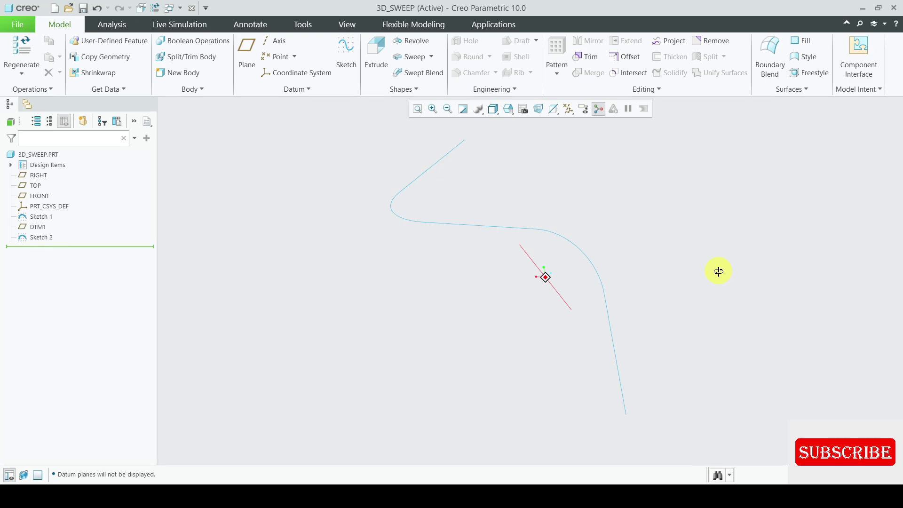
mouse_move(719, 271)
middle_down()
mouse_move(761, 249)
mouse_move(725, 276)
middle_up()
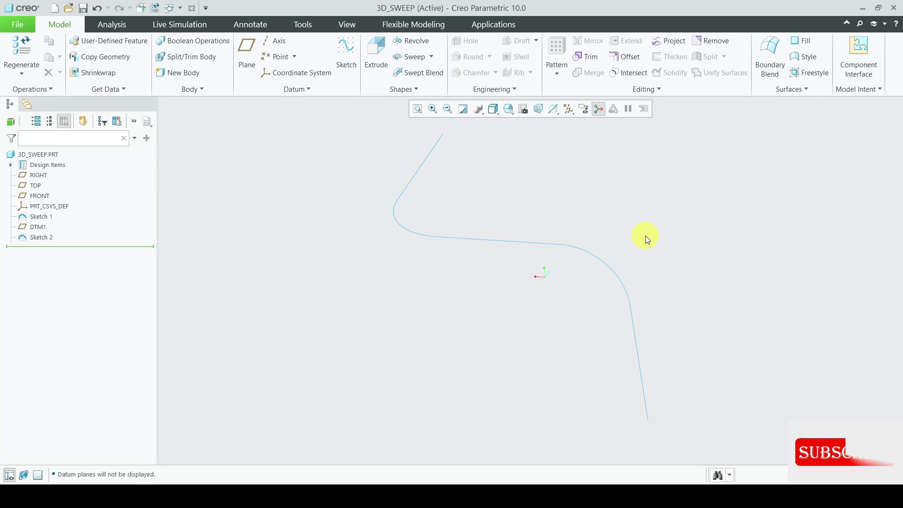
- Start a Sweep feature and bring up its trajectory Chain dialog via Details
click(413, 59)
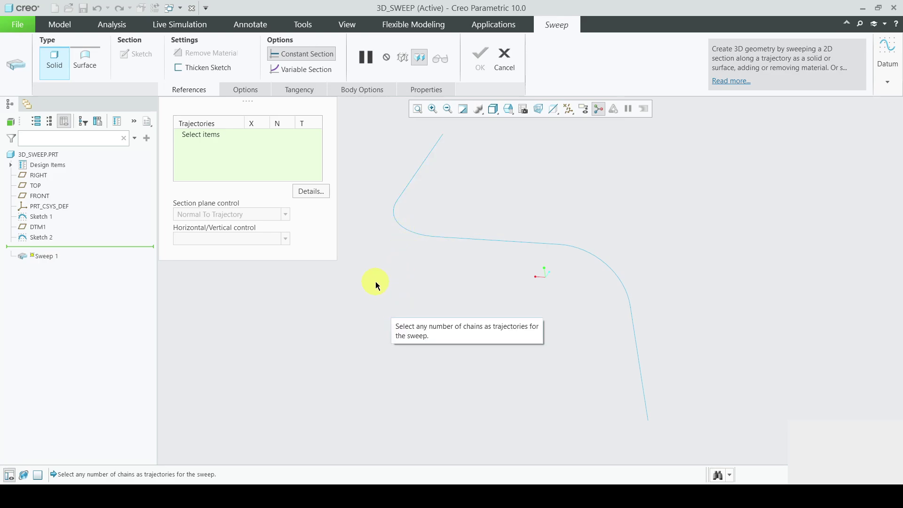
click(314, 193)
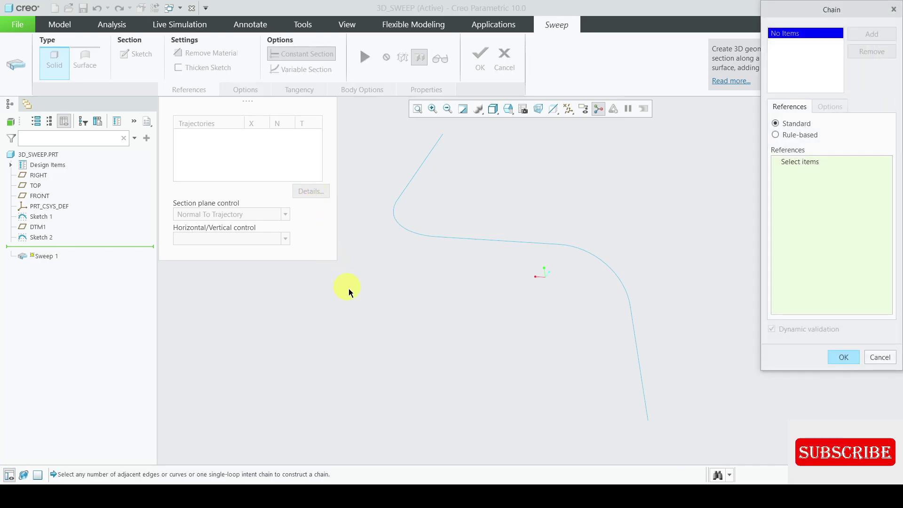
- Chain the Sketch 1 and Sketch 2 curves and confirm them as the sweep's Origin trajectory
click(594, 259)
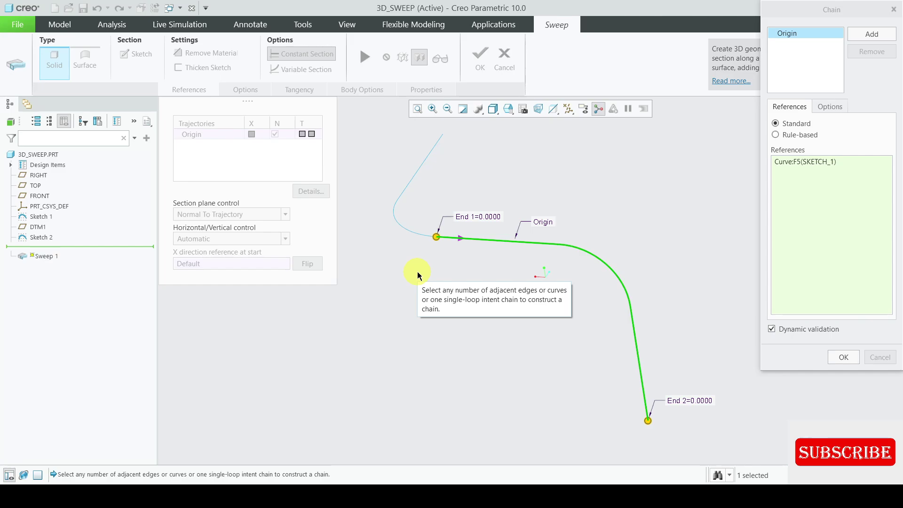
ctrl+click(403, 229)
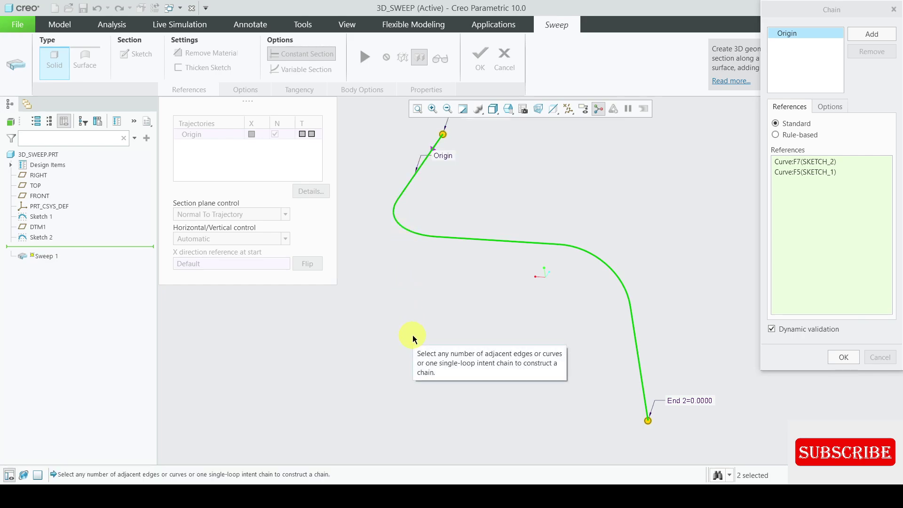
scroll(406, 360, up, 1)
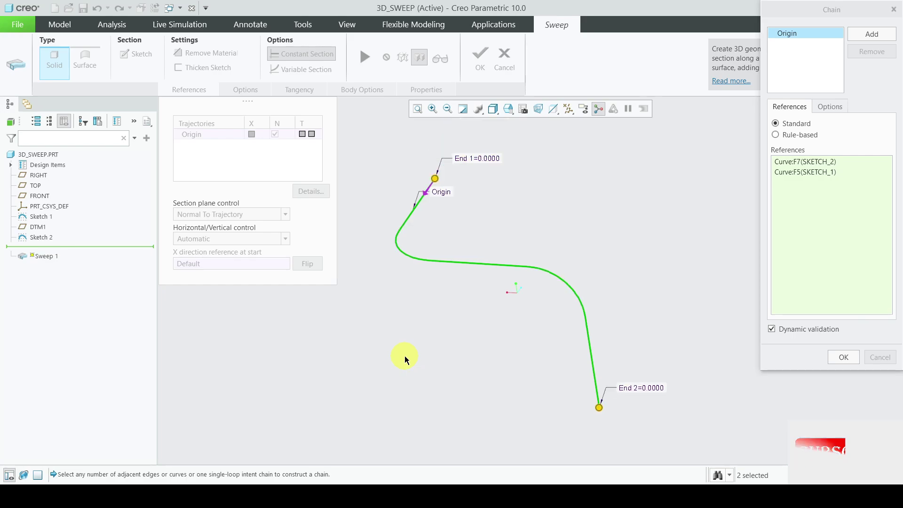
scroll(502, 334, down, 1)
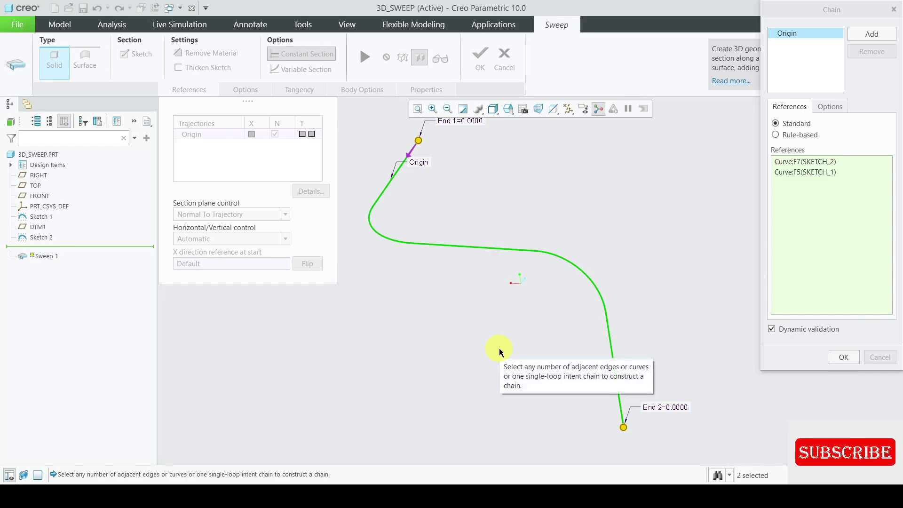
click(837, 360)
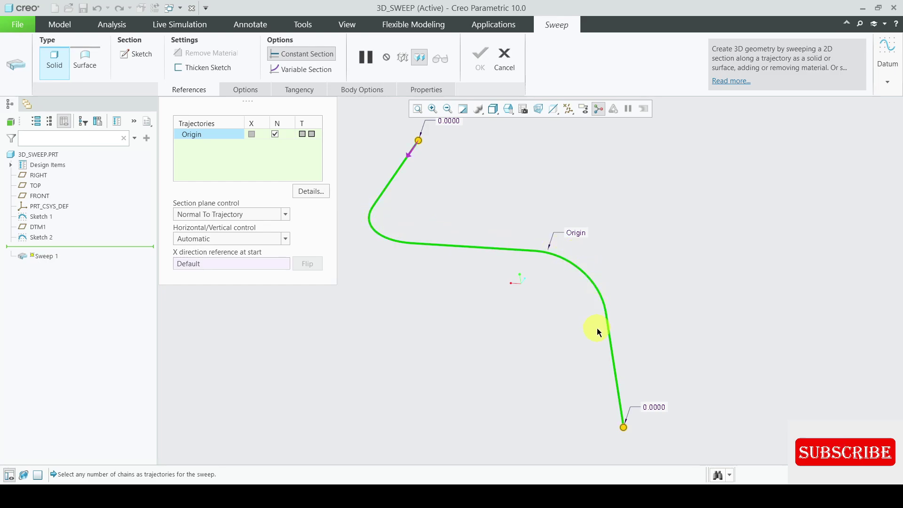
- Enter the sweep section sketch, oriented to face the screen
click(141, 55)
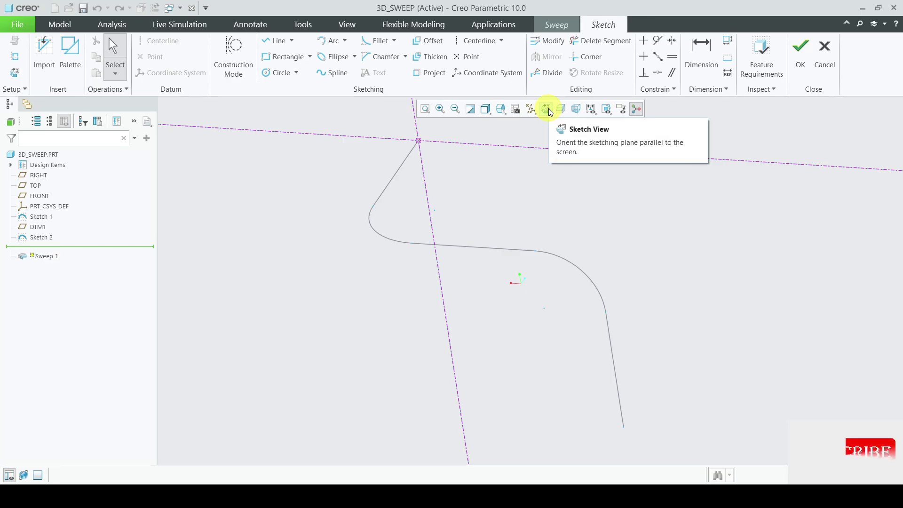
click(549, 109)
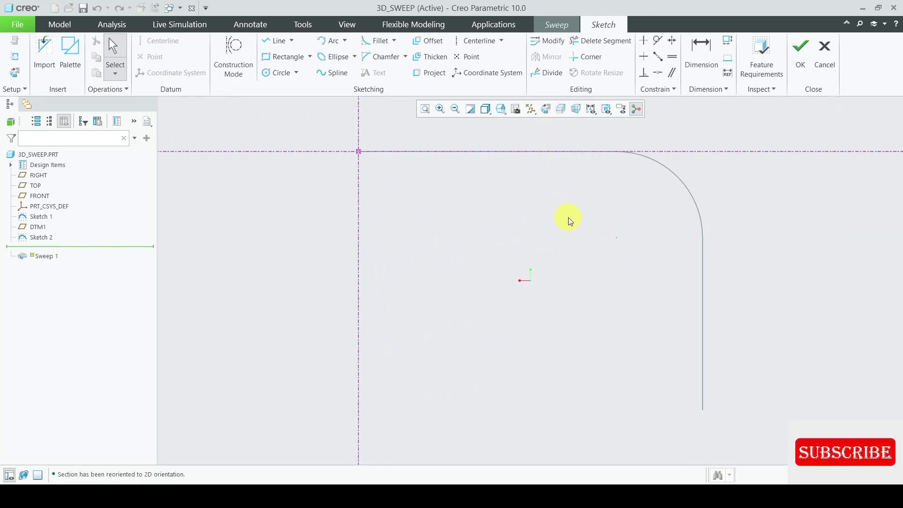
scroll(569, 218, down, 1)
scroll(383, 125, up, 2)
scroll(383, 125, up, 1)
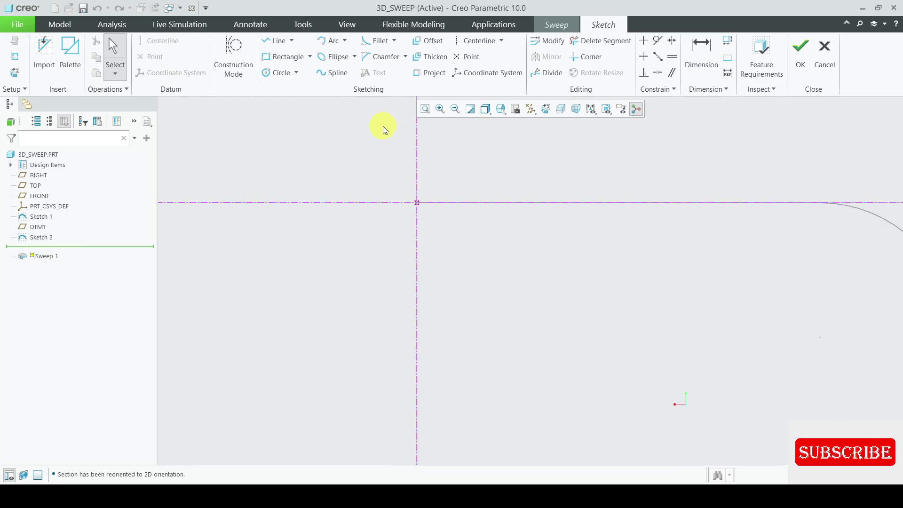
- Draw a center rectangle centred on the trajectory start point
click(310, 58)
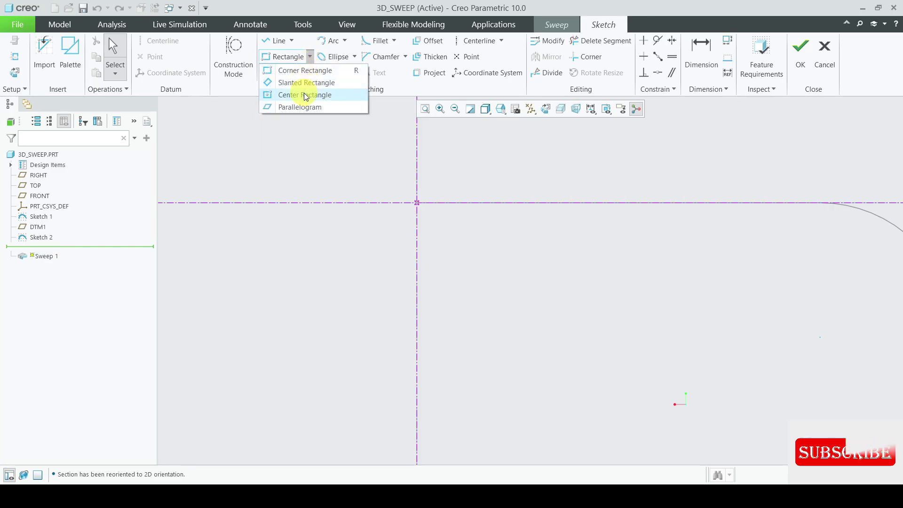
click(305, 95)
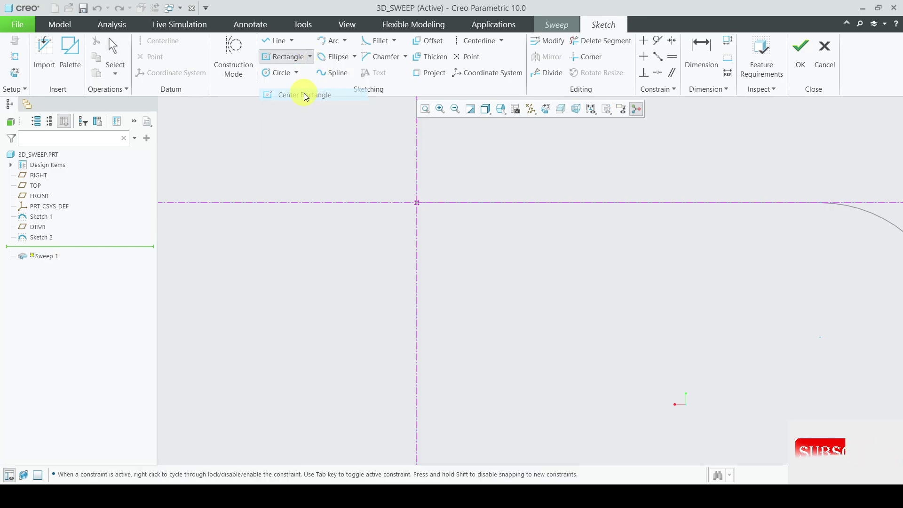
click(417, 204)
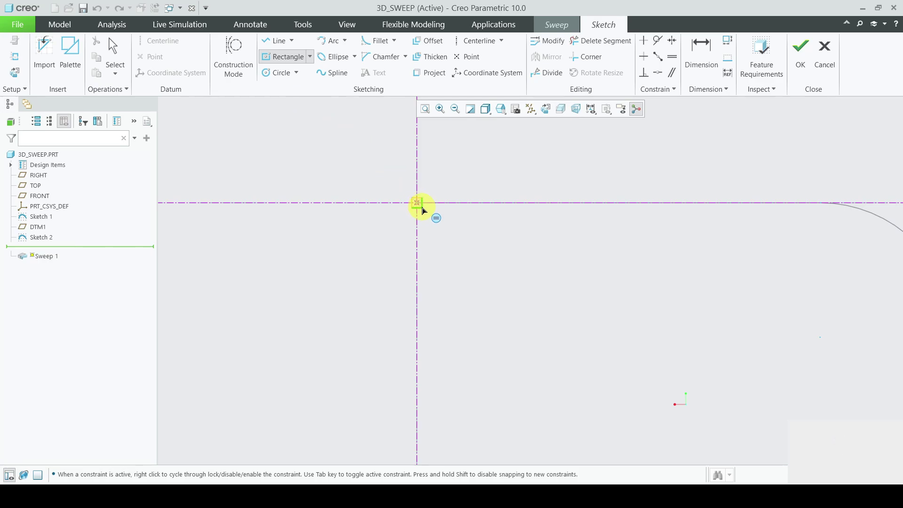
click(459, 227)
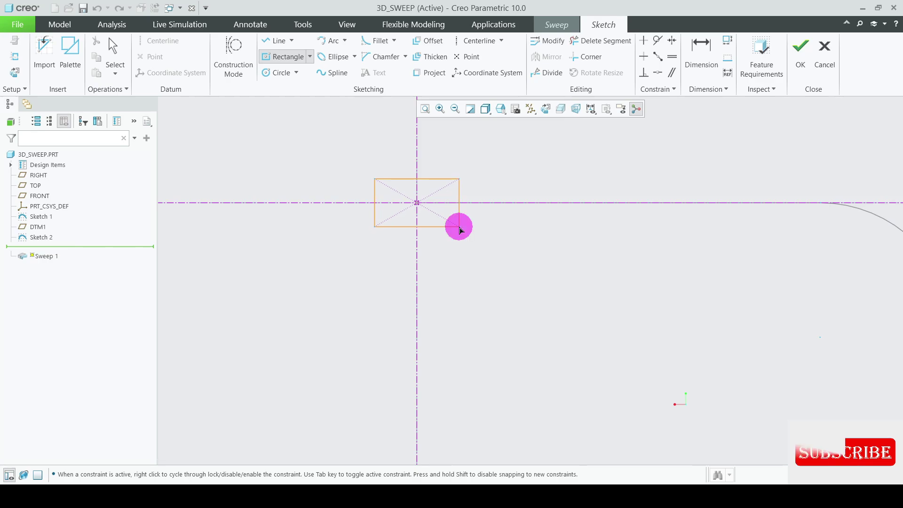
click(106, 44)
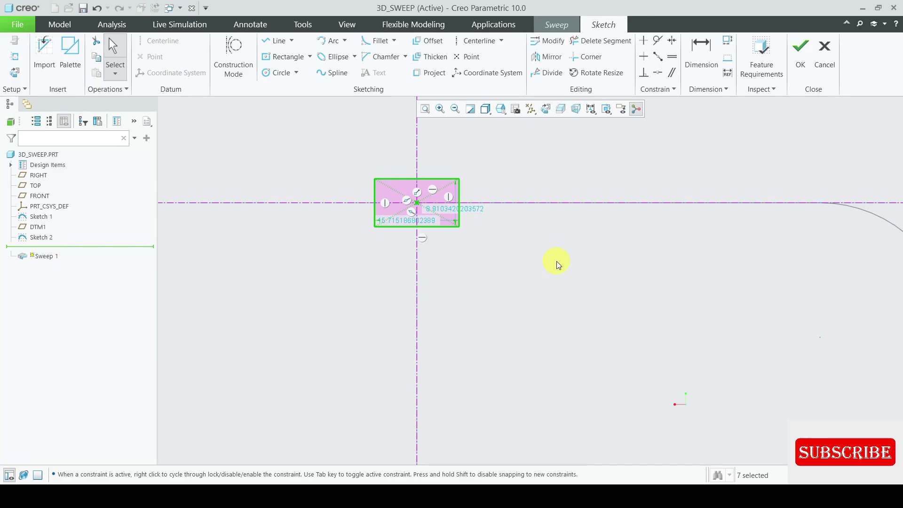
- Set the rectangle's width to 20 and height to 12
double_click(409, 220)
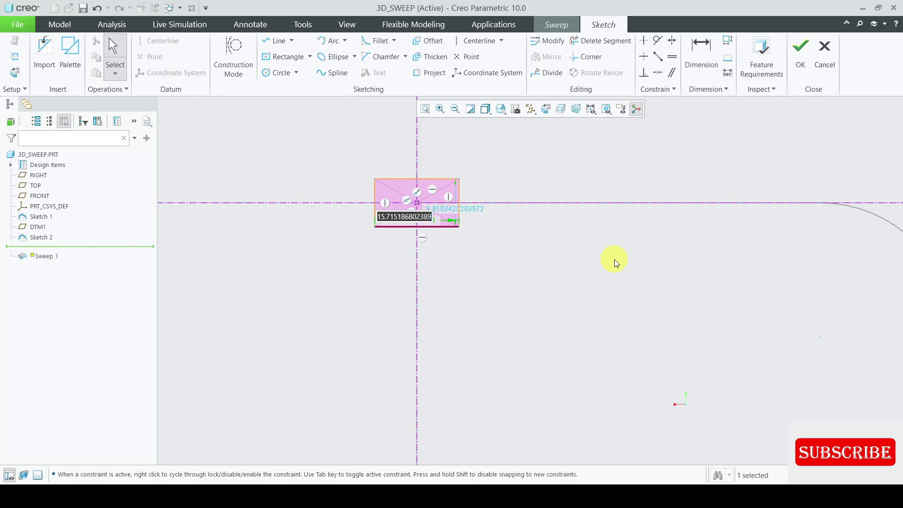
text(20)
key(Return)
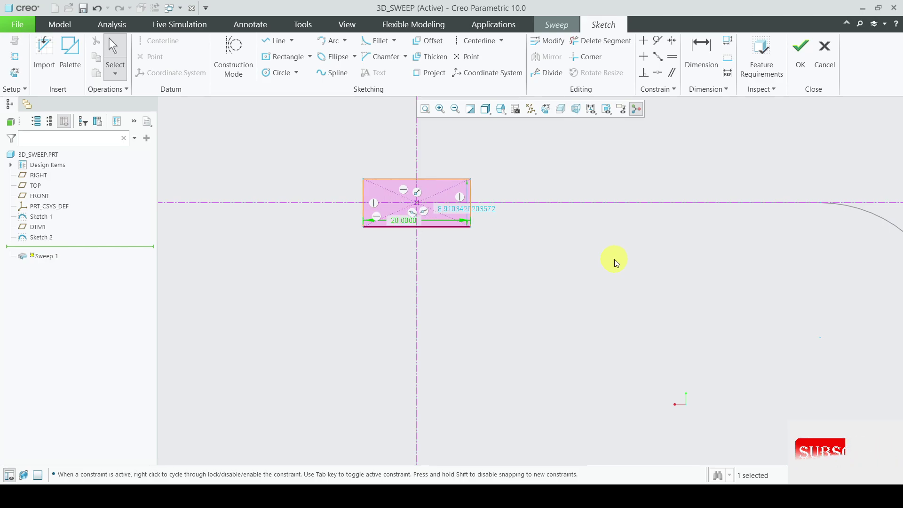
double_click(480, 213)
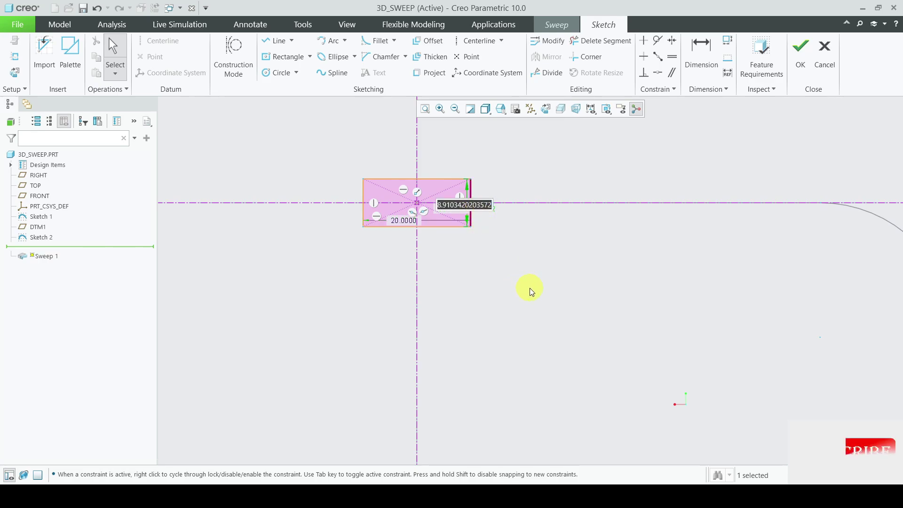
text(12)
key(Return)
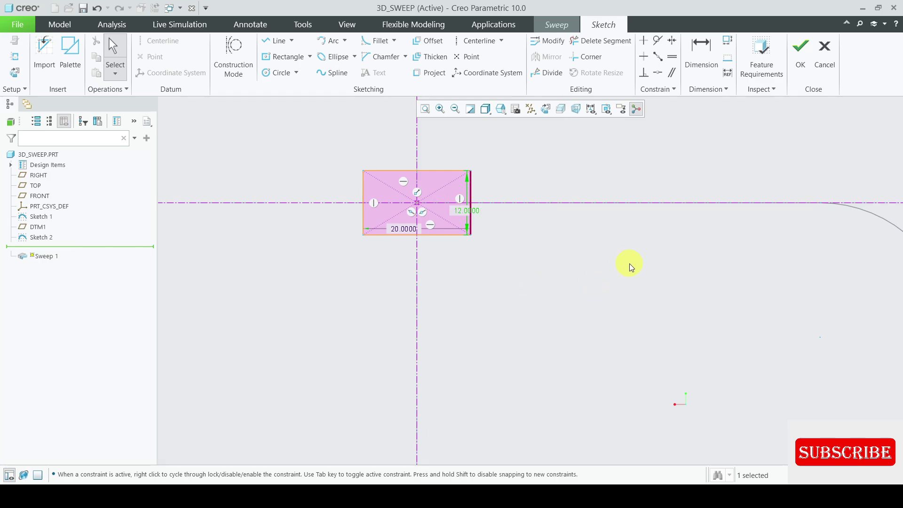
- Accept the rectangular section and orbit to view the sweep preview in 3D
click(795, 63)
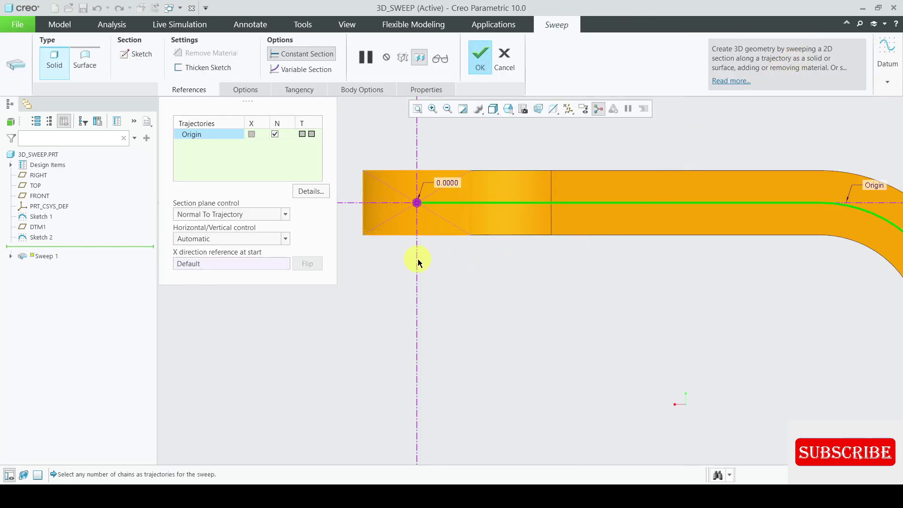
scroll(413, 260, down, 2)
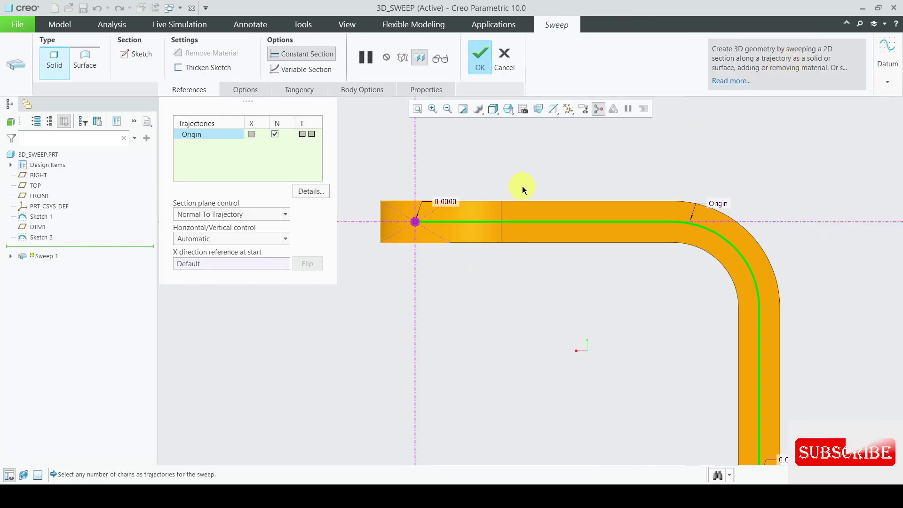
scroll(523, 190, down, 1)
mouse_move(750, 185)
middle_down()
mouse_move(737, 201)
mouse_move(746, 188)
mouse_move(746, 279)
mouse_move(715, 296)
mouse_move(748, 198)
mouse_move(728, 194)
mouse_move(705, 205)
mouse_move(711, 210)
middle_up()
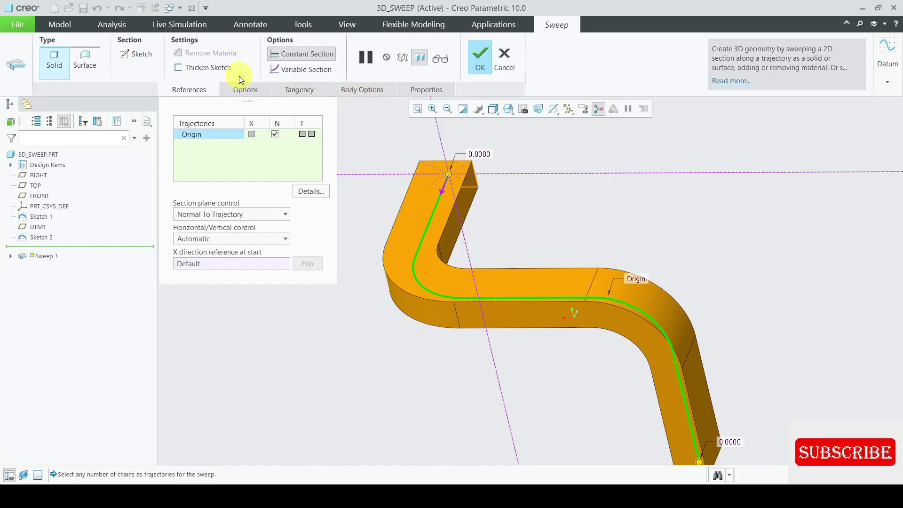
- Make the sweep thin-walled with a wall thickness of 2
click(225, 69)
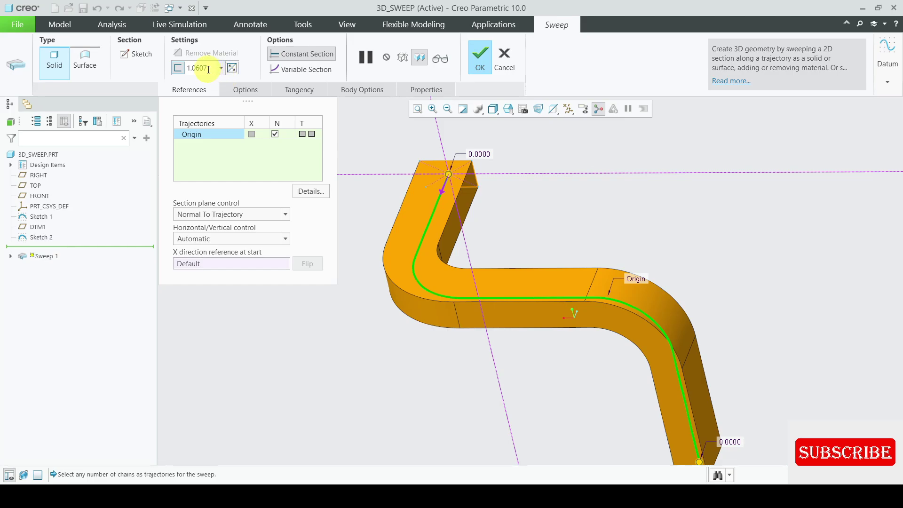
double_click(208, 68)
text(2)
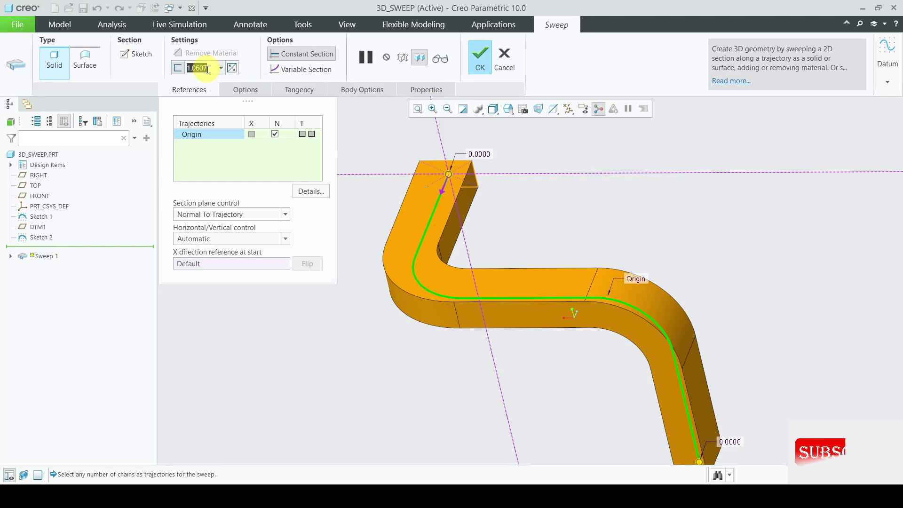
key(Return)
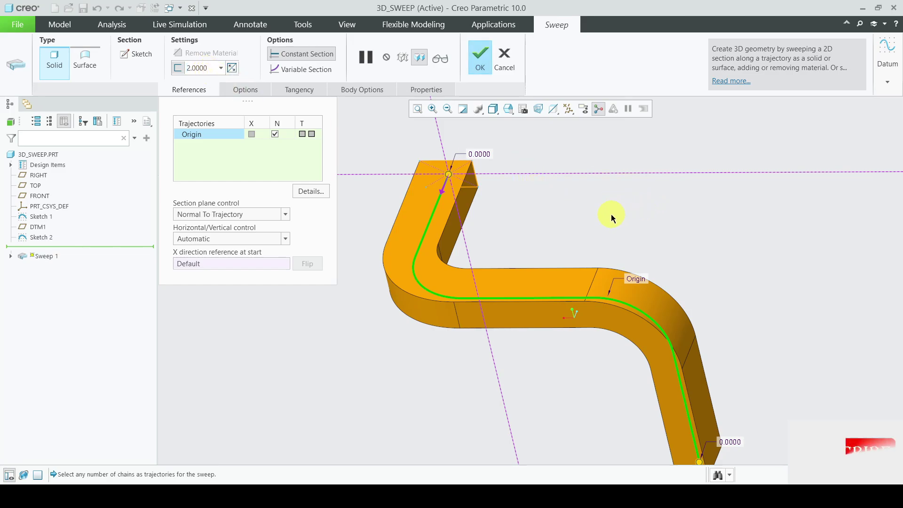
mouse_move(603, 218)
middle_down()
mouse_move(572, 184)
mouse_move(598, 219)
middle_up()
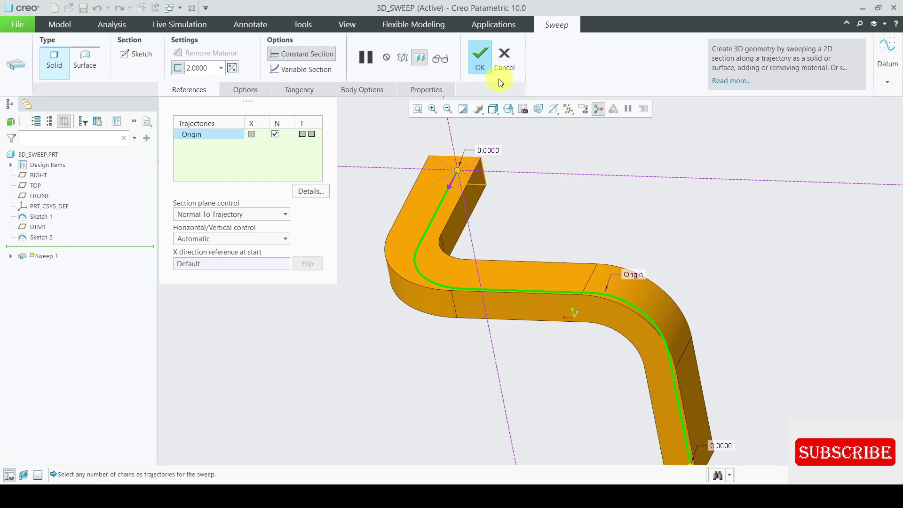
- Confirm the sweep dashboard to create Sweep 1 and orbit to inspect it
click(480, 59)
click(612, 235)
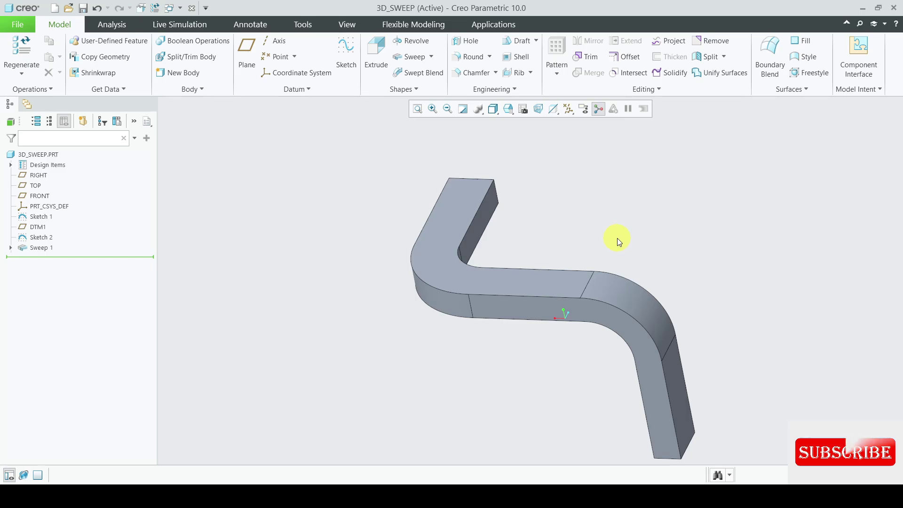
scroll(524, 222, up, 2)
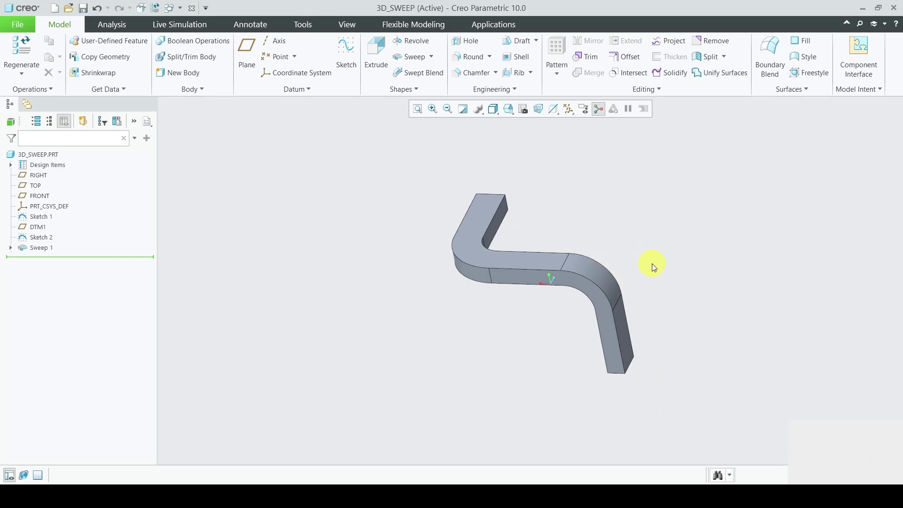
mouse_move(652, 264)
middle_down()
mouse_move(635, 201)
mouse_move(641, 256)
mouse_move(691, 310)
mouse_move(690, 329)
mouse_move(637, 192)
mouse_move(621, 186)
middle_up()
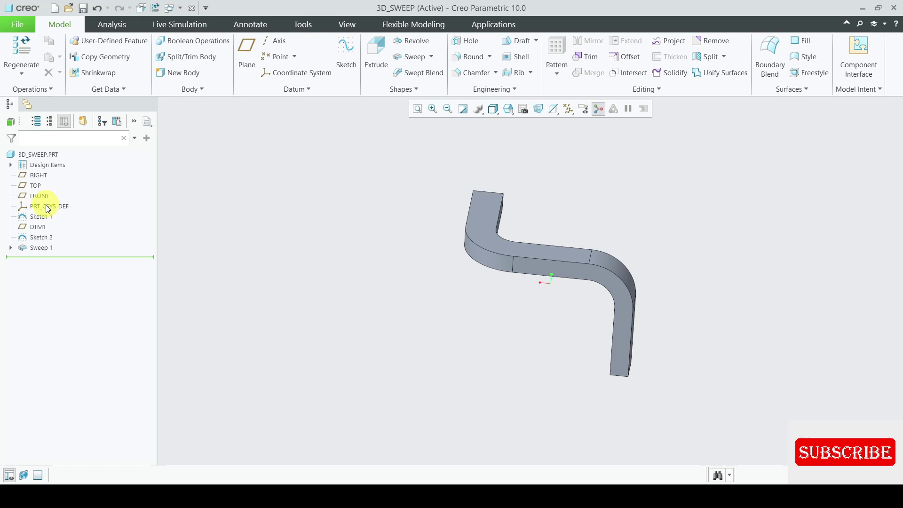
- Highlight Sketch 1 and Sketch 2 on the finished tube and orbit around it
click(42, 218)
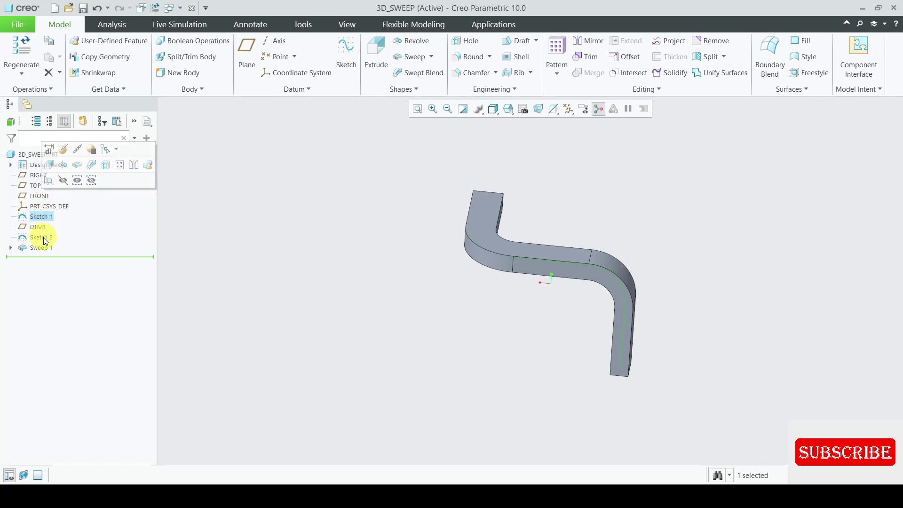
click(45, 238)
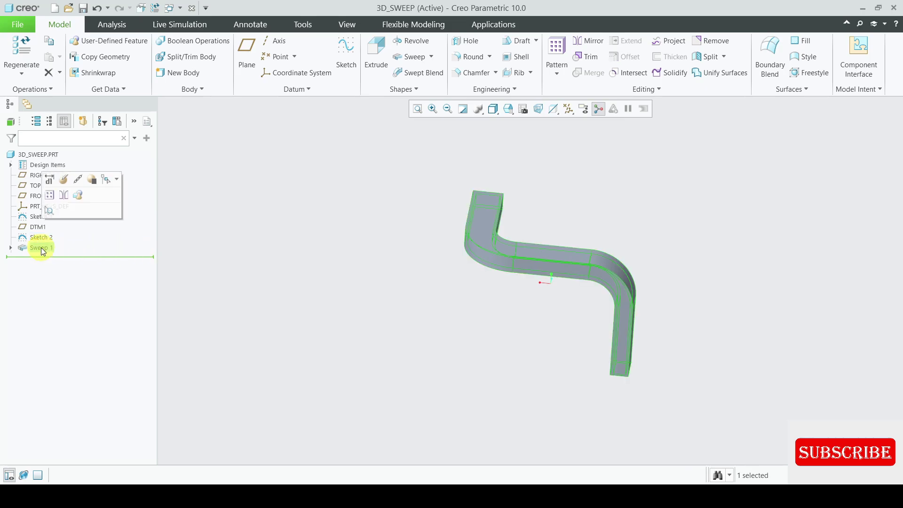
click(746, 230)
middle_drag(603, 242, 602, 248)
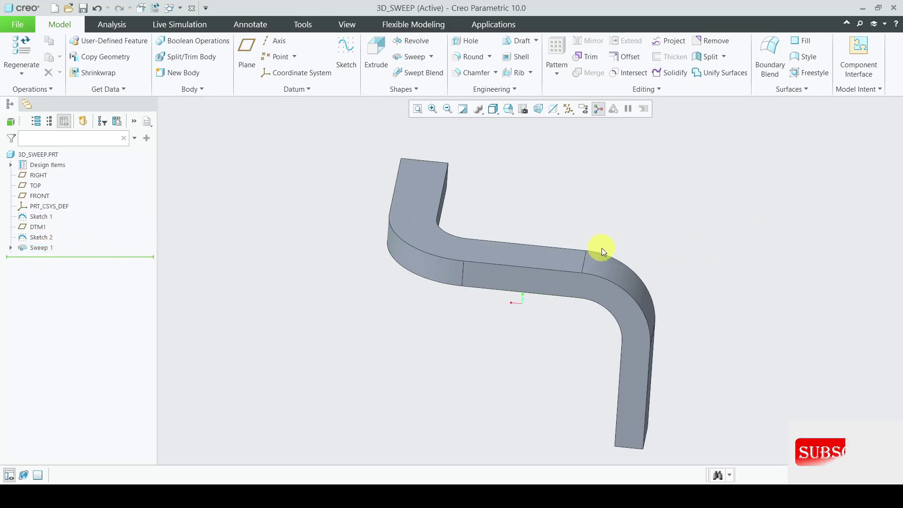
mouse_move(721, 241)
middle_down()
mouse_move(654, 241)
mouse_move(706, 246)
middle_up()
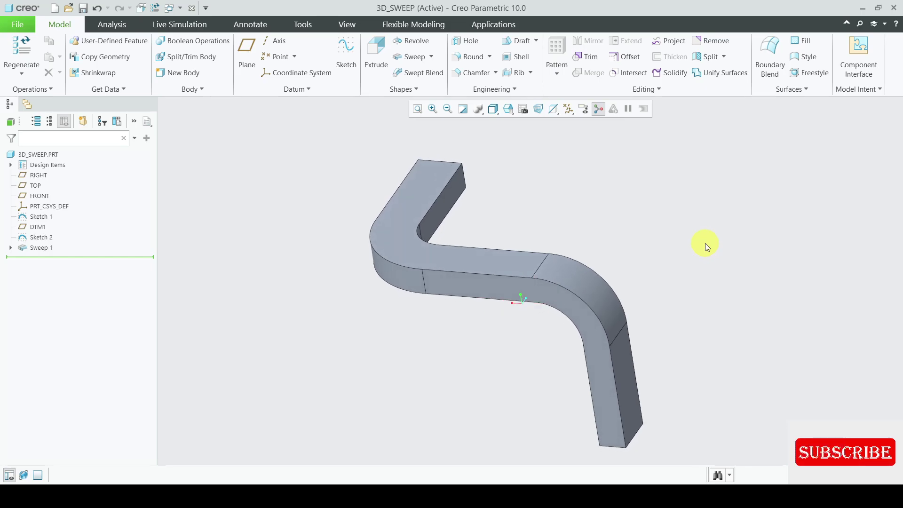
scroll(467, 320, down, 2)
scroll(468, 309, down, 2)
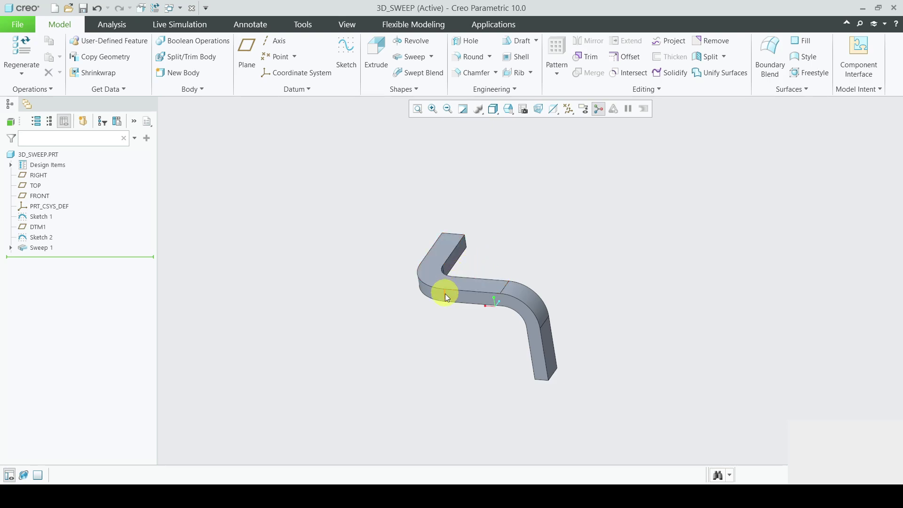
mouse_move(671, 292)
middle_down()
mouse_move(543, 294)
mouse_move(520, 272)
mouse_move(628, 291)
mouse_move(667, 278)
mouse_move(659, 280)
middle_up()
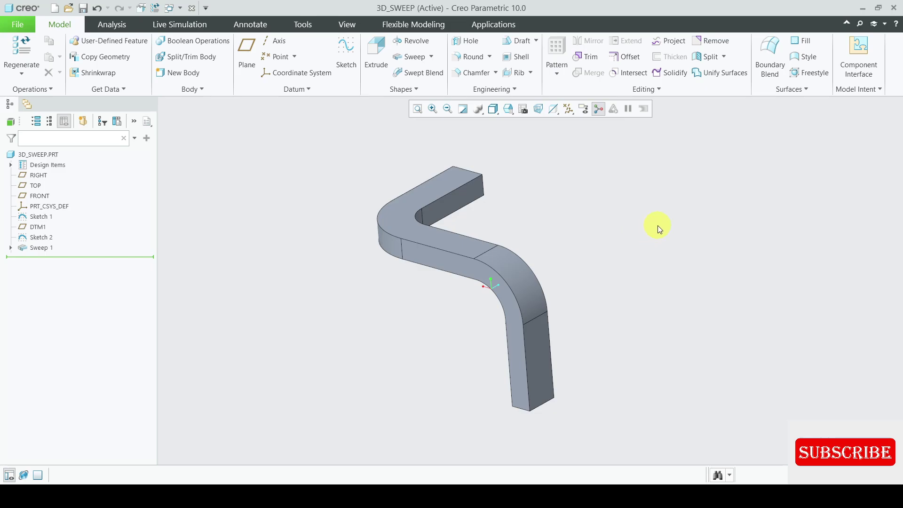